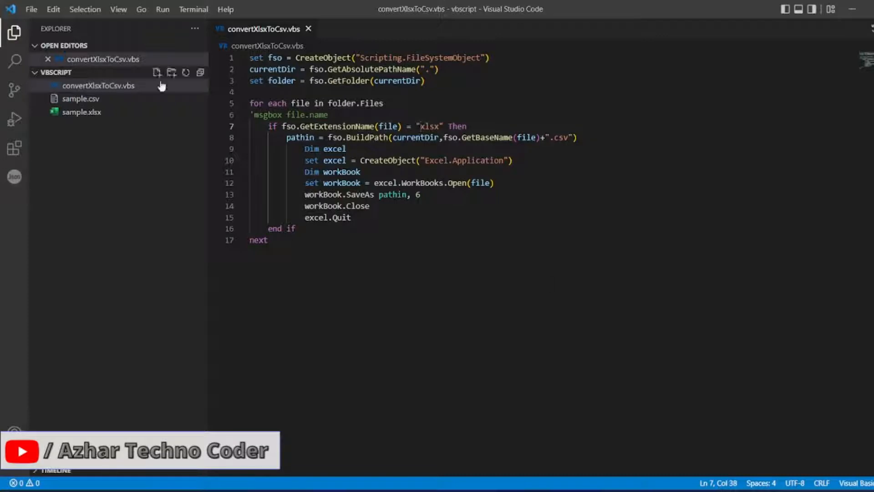
Review sample.xlsx and sample.csv, then create convertXlsxToHtml.vbs in the vbscript folder.
left_click(76, 113)
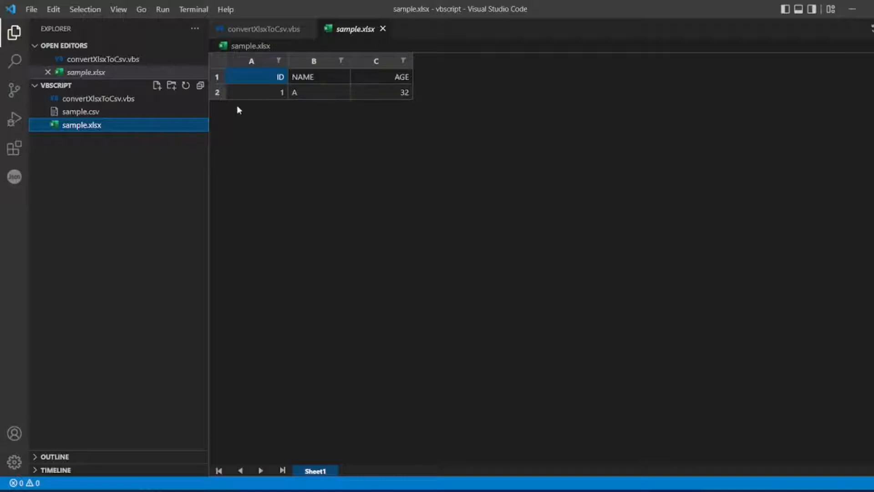
left_click(132, 113)
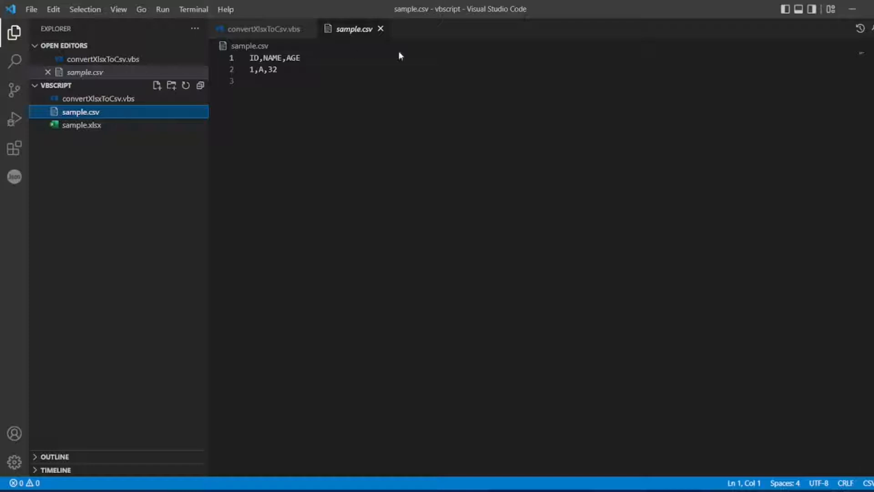
left_click(381, 29)
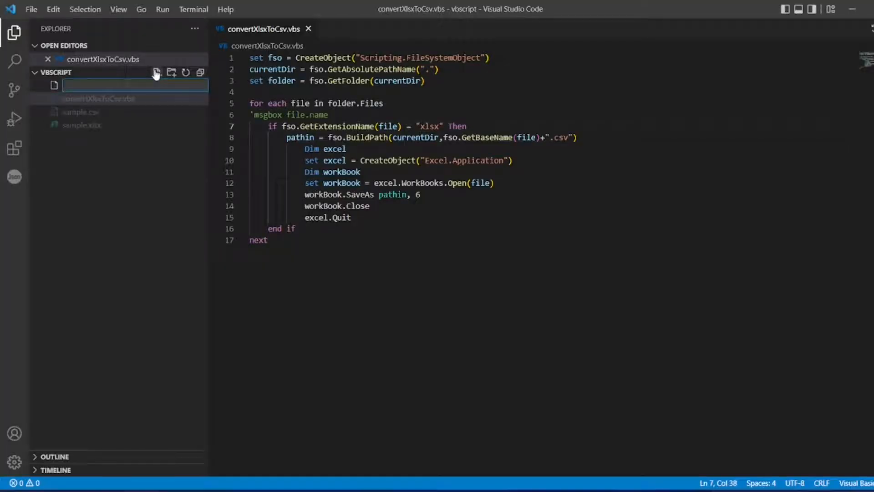
type("o")
type("nvert")
type("Xl")
type("lsxTo")
type("Ht")
type("tm")
type("l.vb")
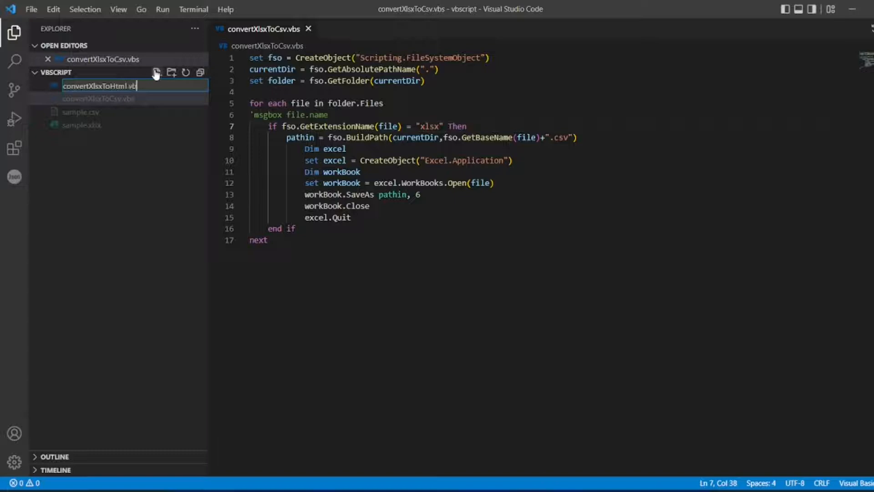
type("s")
key("Return")
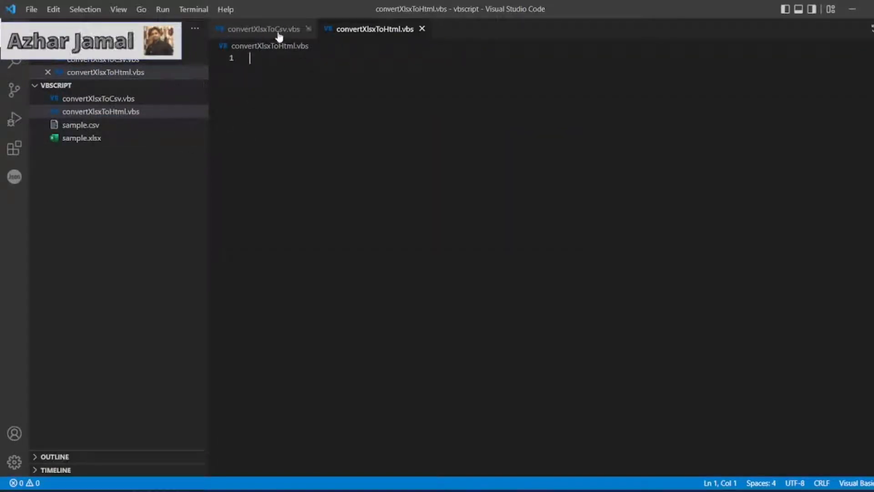
Copy all code from convertXlsxToCsv.vbs into convertXlsxToHtml.vbs and save it.
left_click(263, 30)
key("ctrl+a")
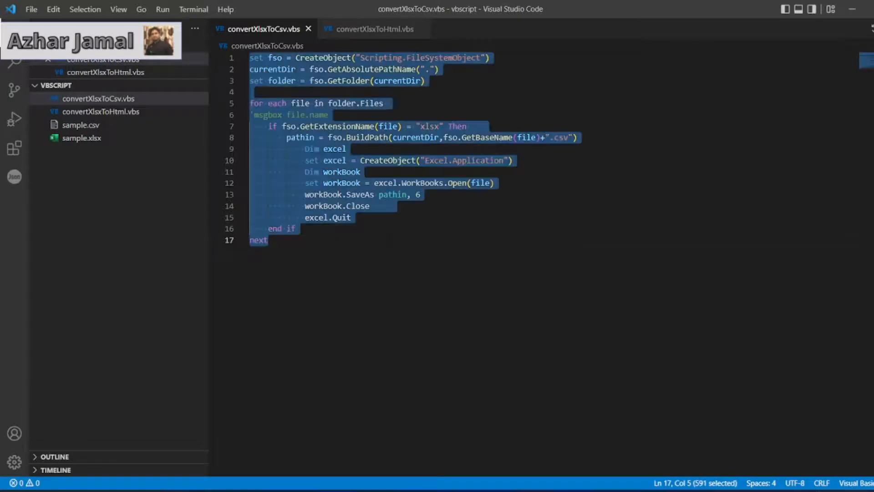
key("ctrl+c")
left_click(375, 29)
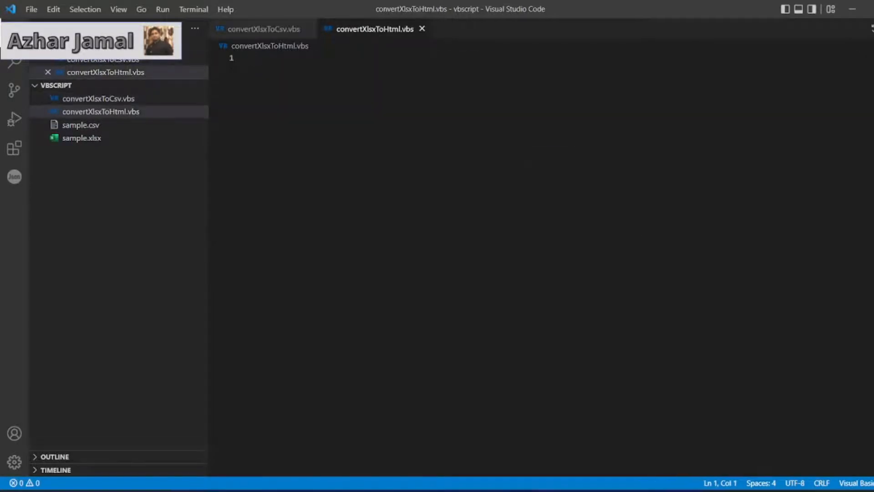
key("ctrl+v")
key("ctrl+s")
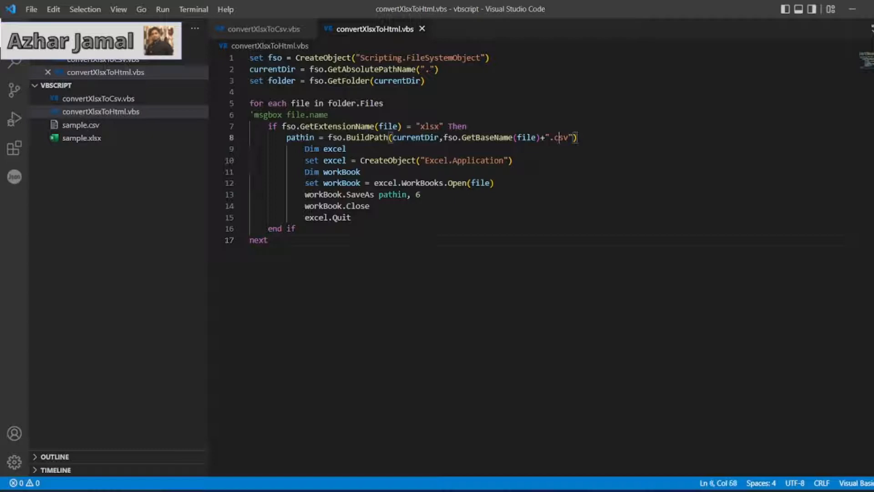
Change the output extension on line 8 from .csv to .html and save the script.
double_click(561, 137)
type("HTML")
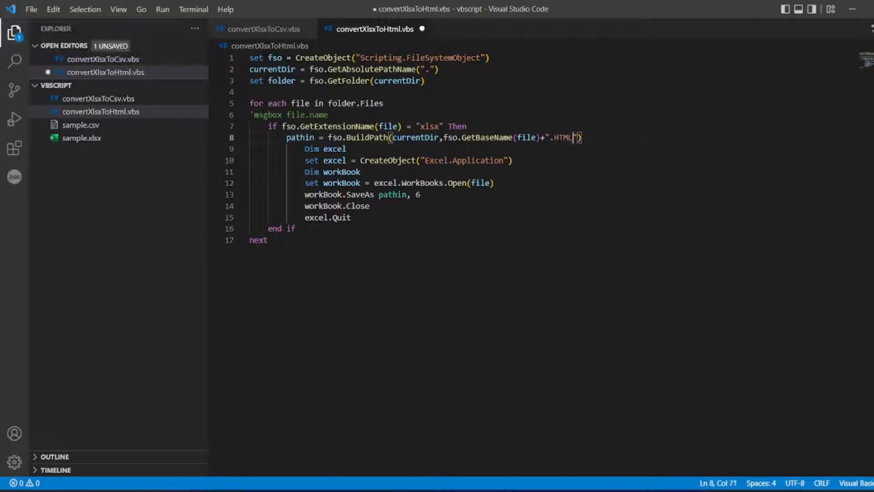
key("BackSpace")
key("BackSpace")
key("BackSpace")
type("html")
key("ctrl+s")
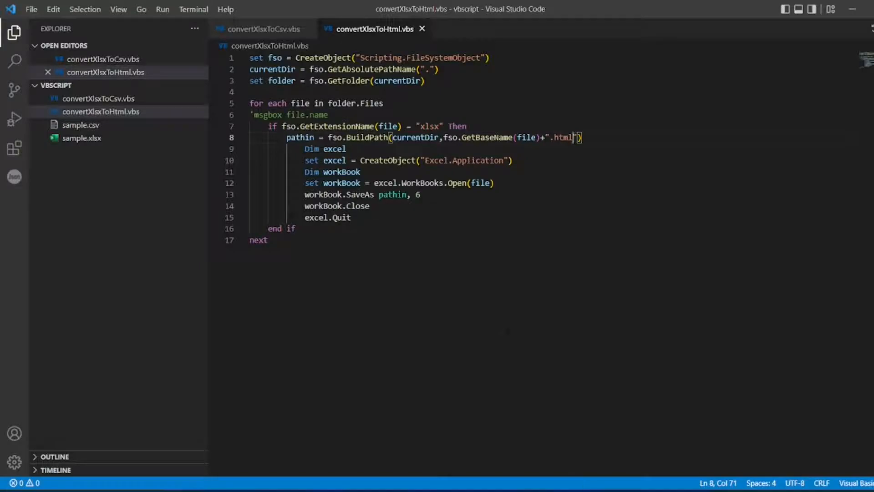
key("alt+Tab")
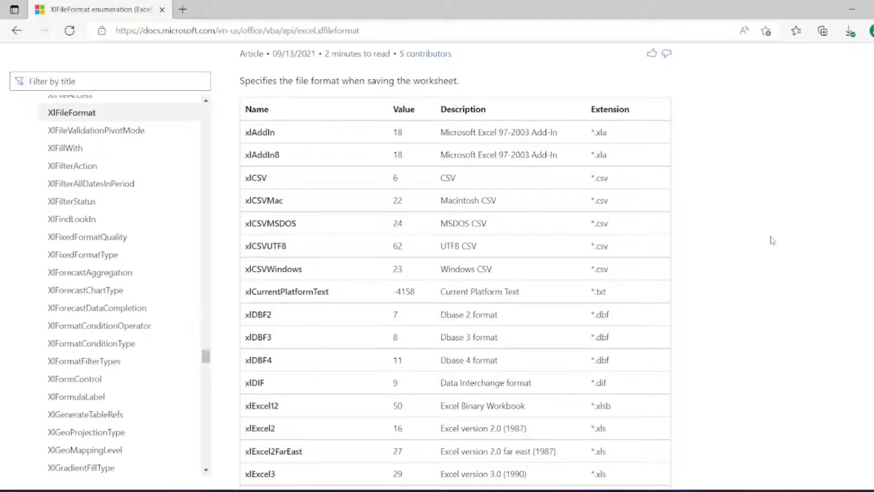
scroll(772, 239, "down", 1)
scroll(772, 240, "down", 4)
scroll(772, 240, "down", 4)
scroll(772, 240, "down", 4)
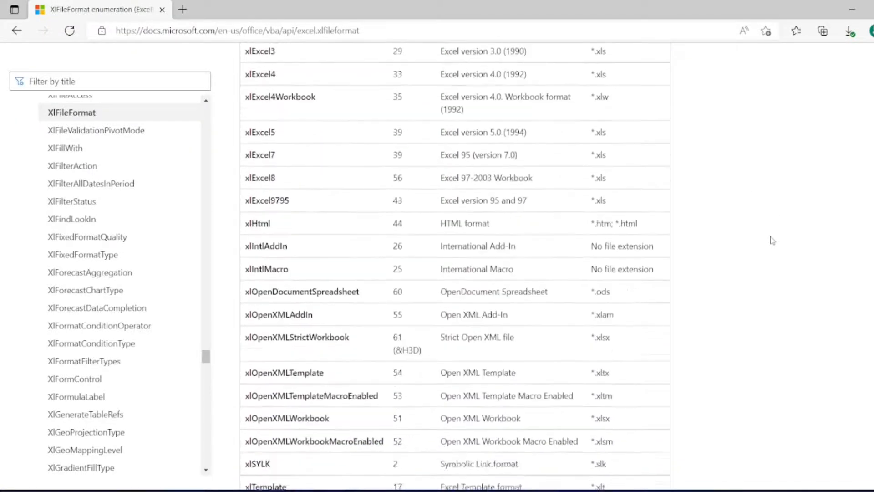
scroll(771, 240, "down", 3)
scroll(772, 240, "down", 1)
scroll(772, 240, "down", 4)
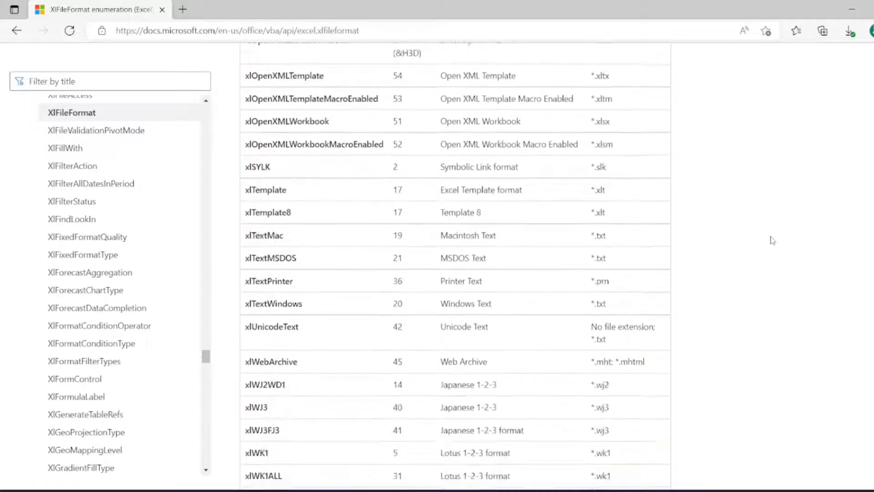
scroll(772, 240, "down", 2)
scroll(772, 239, "down", 3)
scroll(772, 240, "down", 3)
scroll(772, 240, "down", 1)
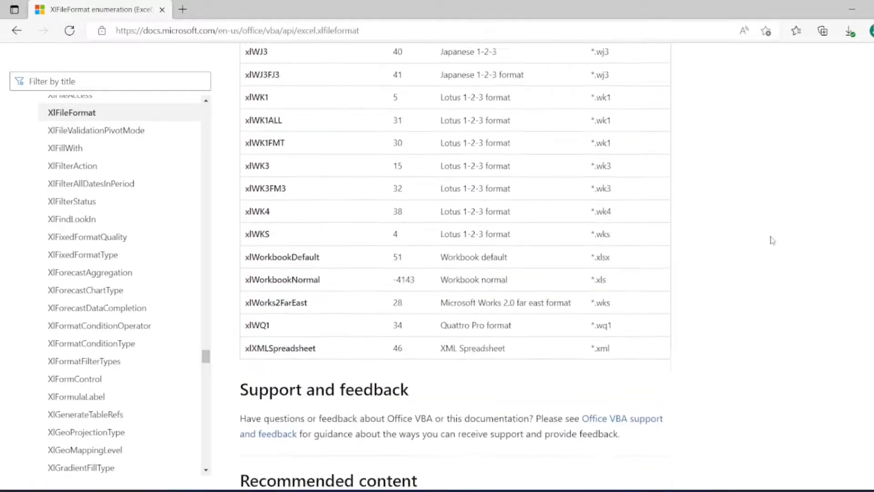
scroll(772, 240, "up", 8)
scroll(771, 240, "up", 3)
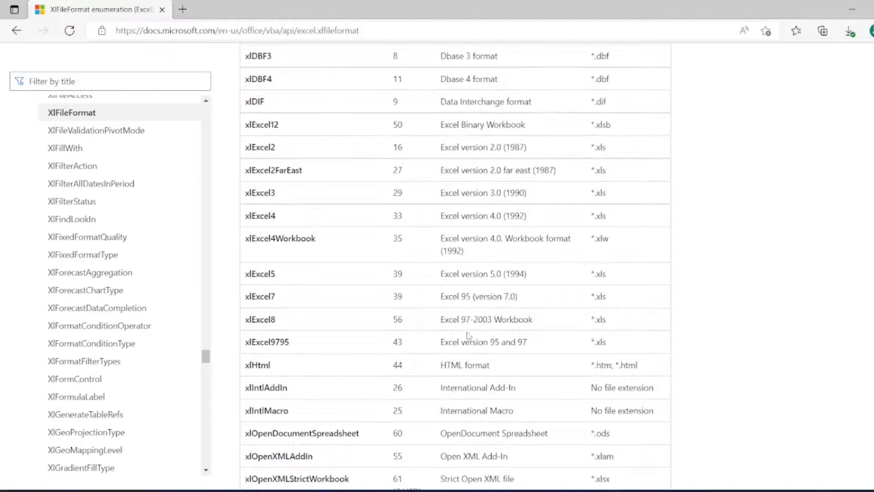
Check xlHtml's value 44 in the XlFileFormat table and return to the editor.
double_click(398, 365)
key("alt+Tab")
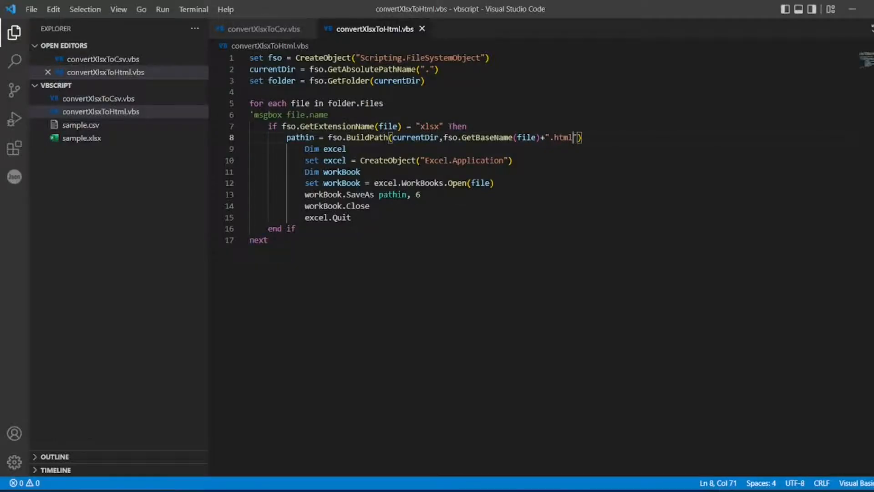
Replace format 6 with 44 on line 13, save, and bring up the vbscript folder.
double_click(418, 194)
type("44")
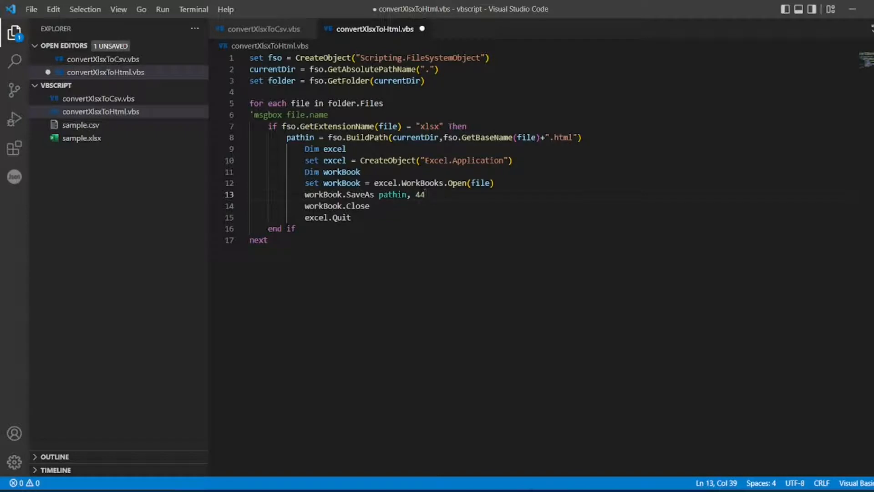
key("ctrl+s")
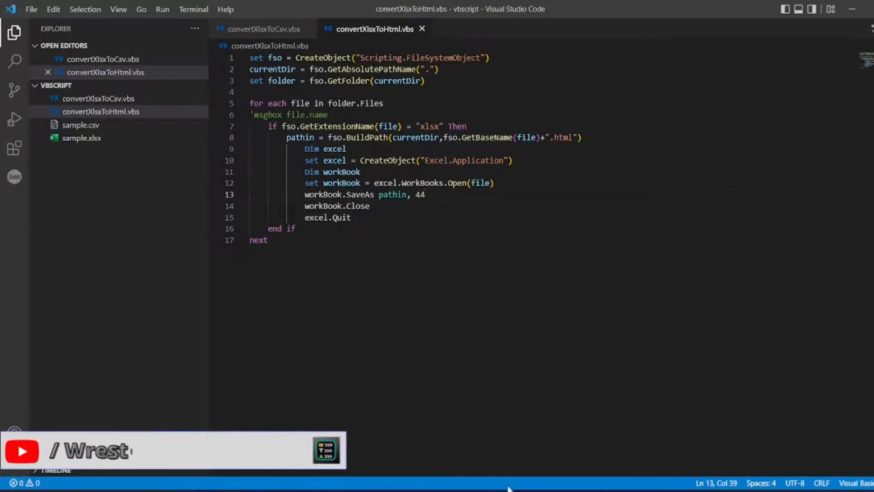
left_click(515, 437)
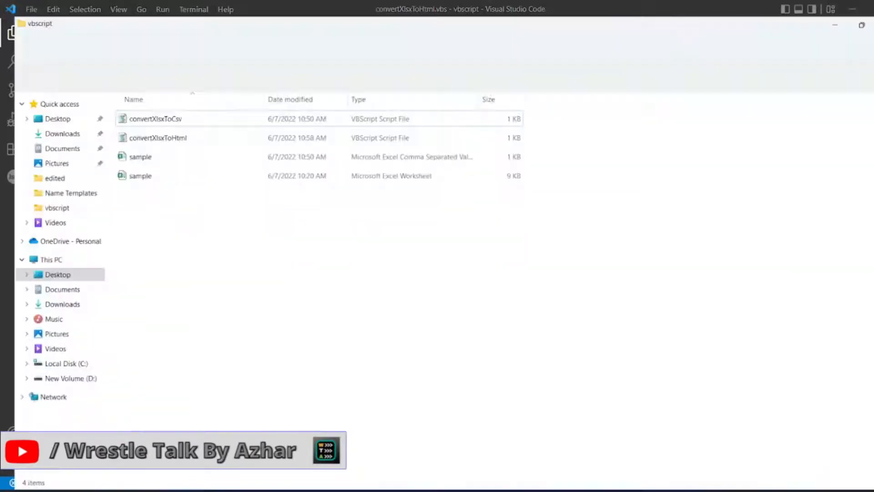
Run convertXlsxToHtml to produce sample.html and a sample_files folder, then select sample.html.
left_click(179, 129)
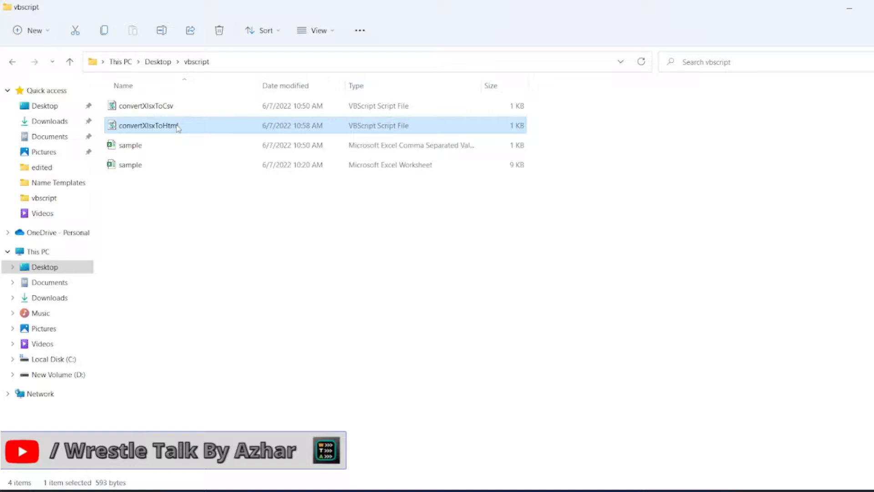
double_click(177, 127)
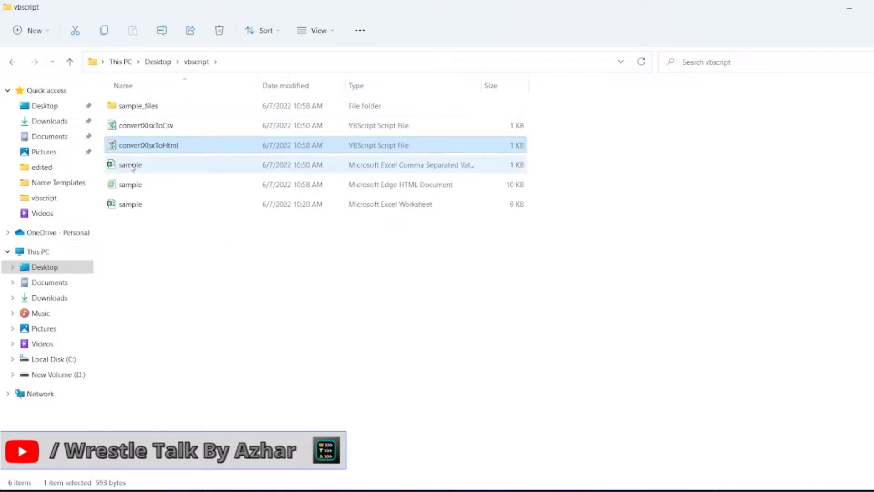
left_click(133, 185)
right_click(132, 185)
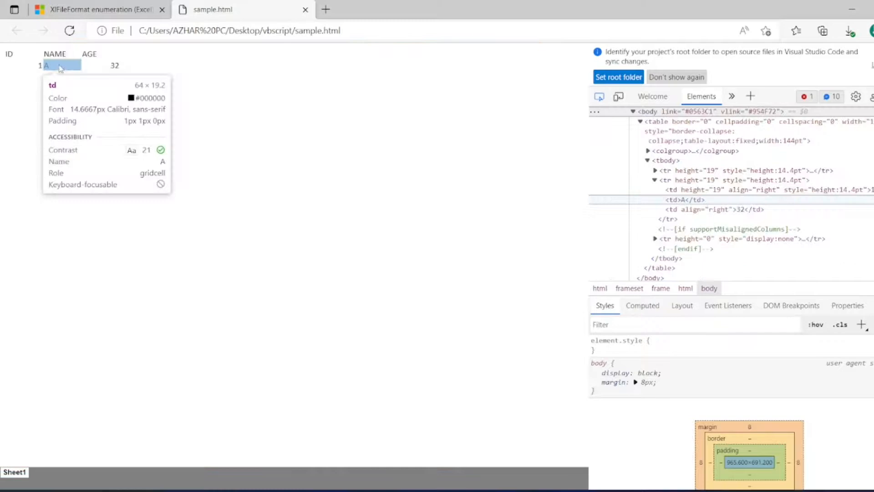
Inspect the generated ID, NAME, AGE table's markup in DevTools, expanding the table rows.
left_click(13, 55)
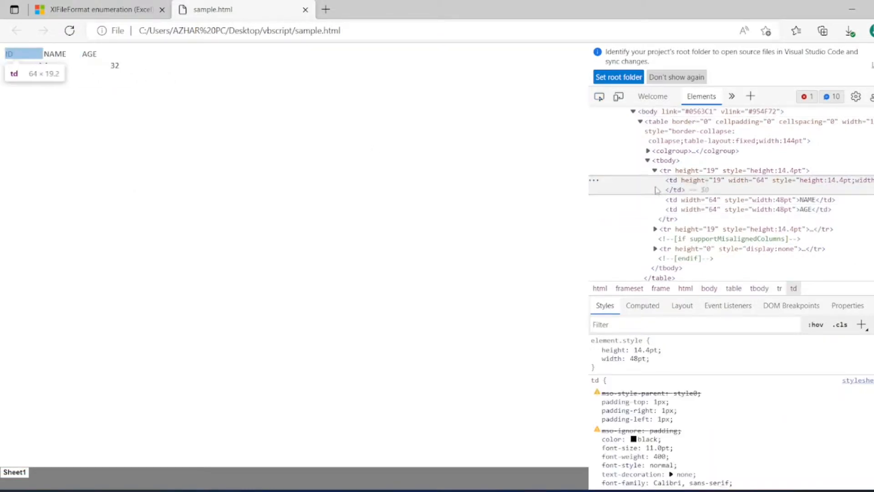
left_click(655, 229)
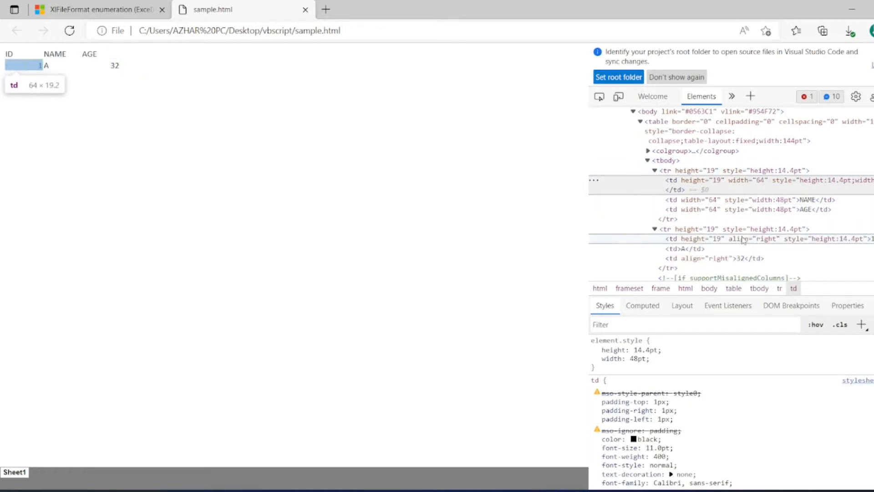